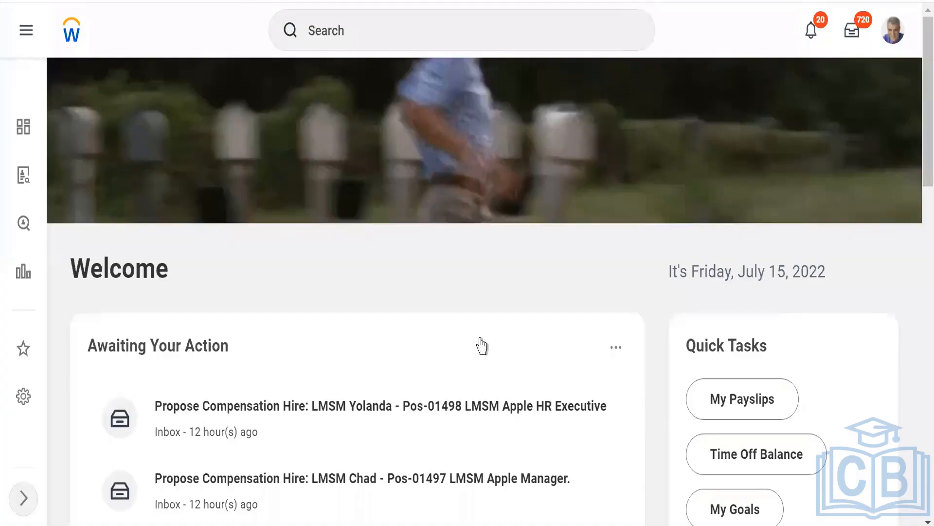
Search for the Start Proxy task and open it.
{"action": "left_click", "coordinate": [363, 30]}
{"action": "type", "text": "start prox"}
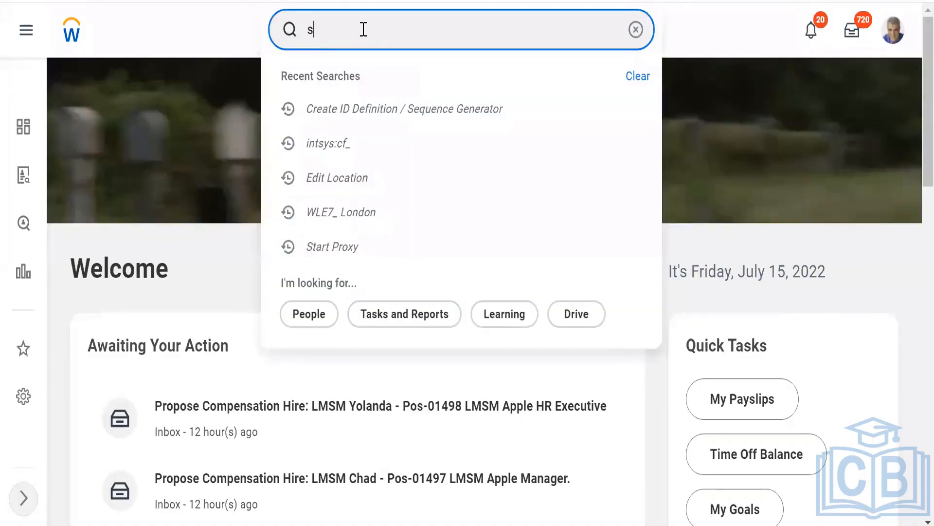
{"action": "type", "text": "y"}
{"action": "key", "text": "Return"}
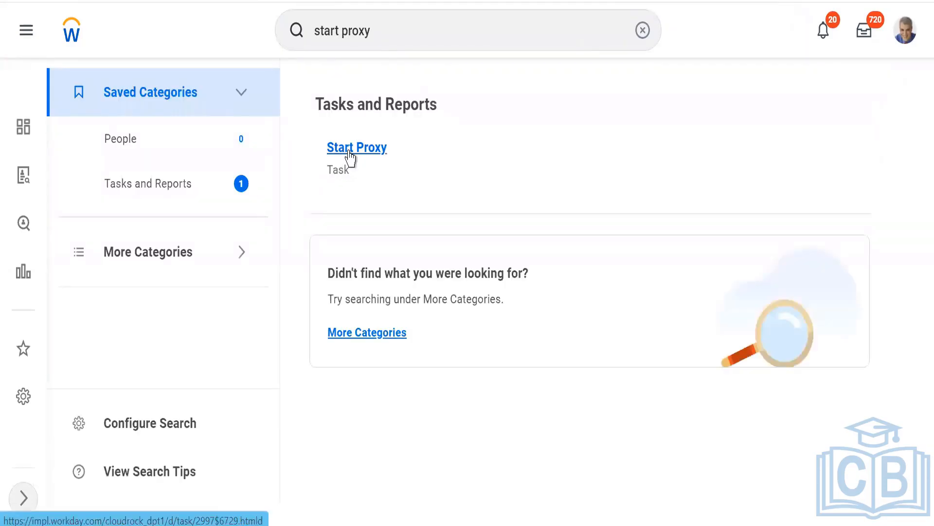
{"action": "left_click", "coordinate": [351, 155]}
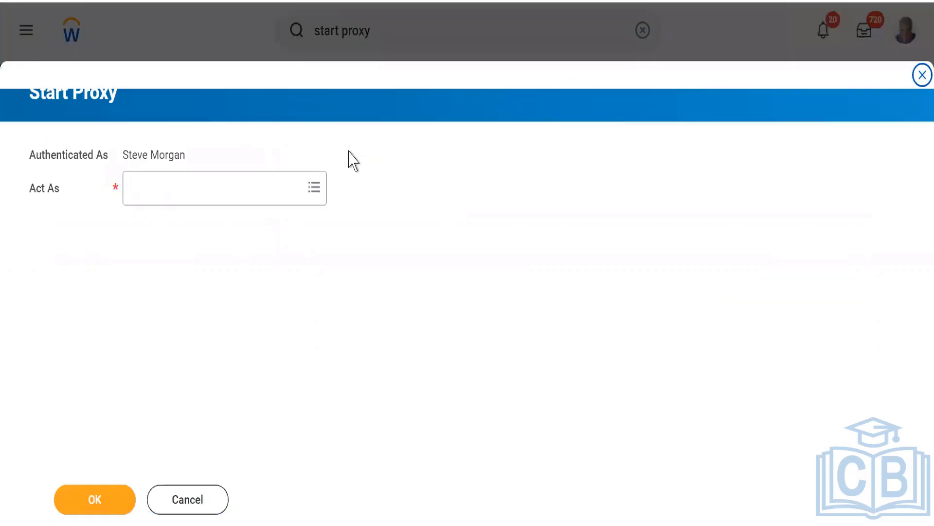
Start a proxy session acting as the Staff Payroll Specialist found by searching for the worker's first name.
{"action": "left_click", "coordinate": [195, 197]}
{"action": "type", "text": "Adam"}
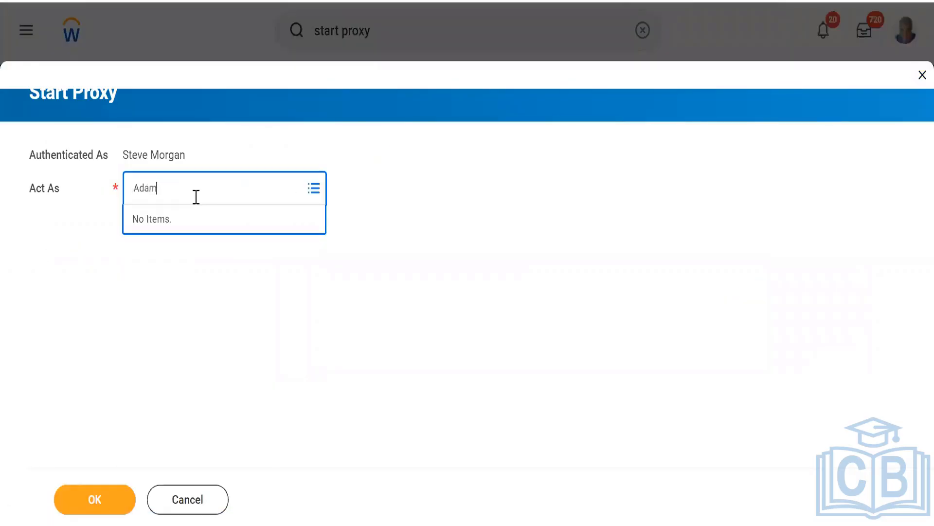
{"action": "key", "text": "Return"}
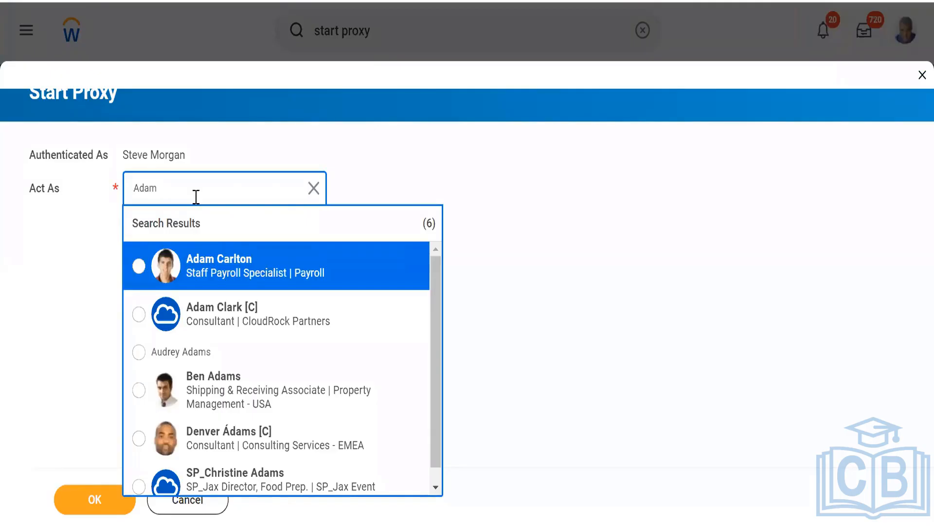
{"action": "left_click", "coordinate": [139, 266]}
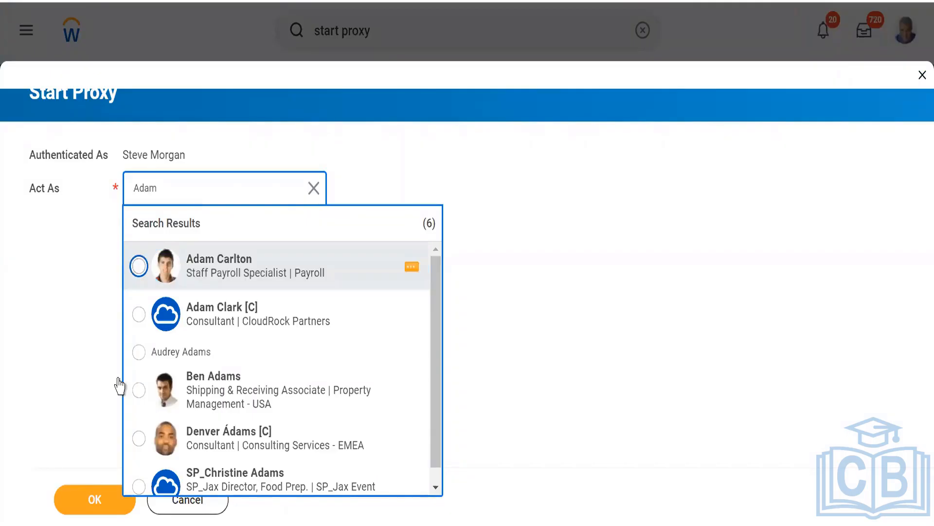
{"action": "left_click", "coordinate": [93, 498]}
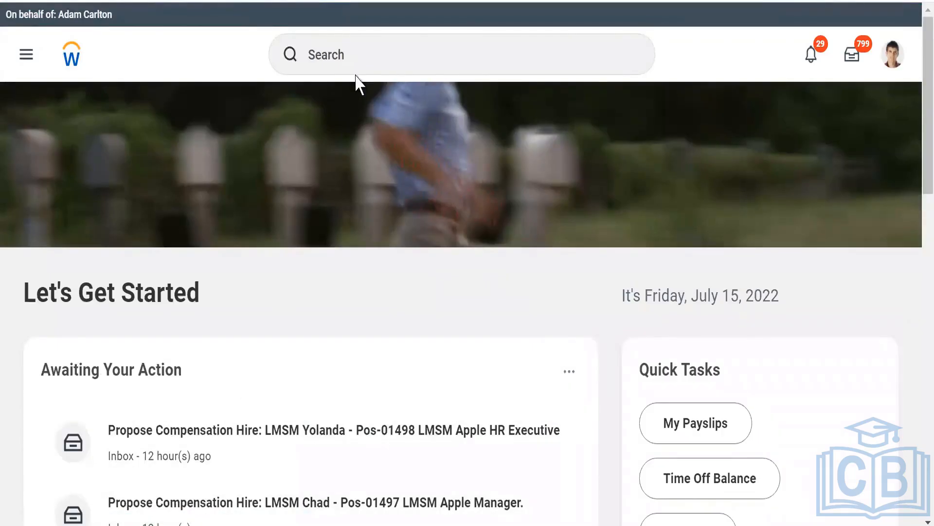
Find the Create Custom Organization task by searching for "cre cus org" and open it.
{"action": "left_click", "coordinate": [337, 63]}
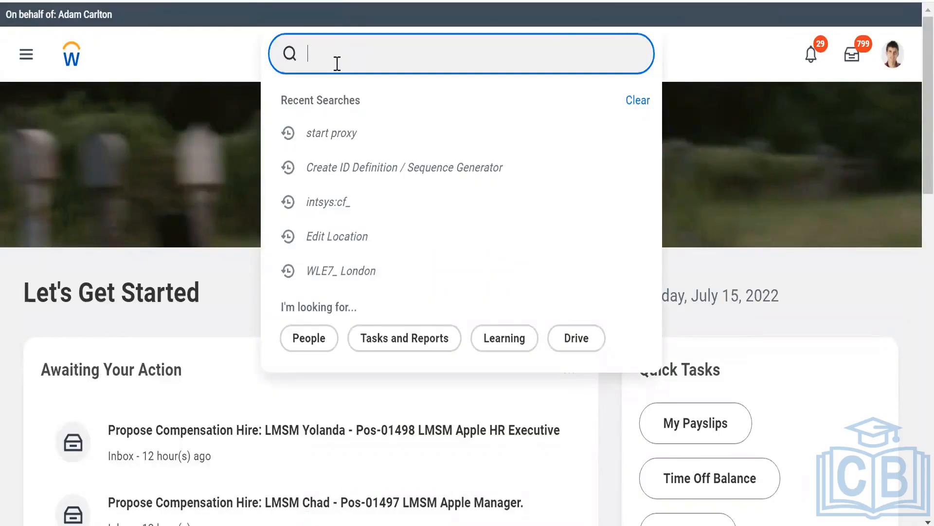
{"action": "type", "text": "cre cus"}
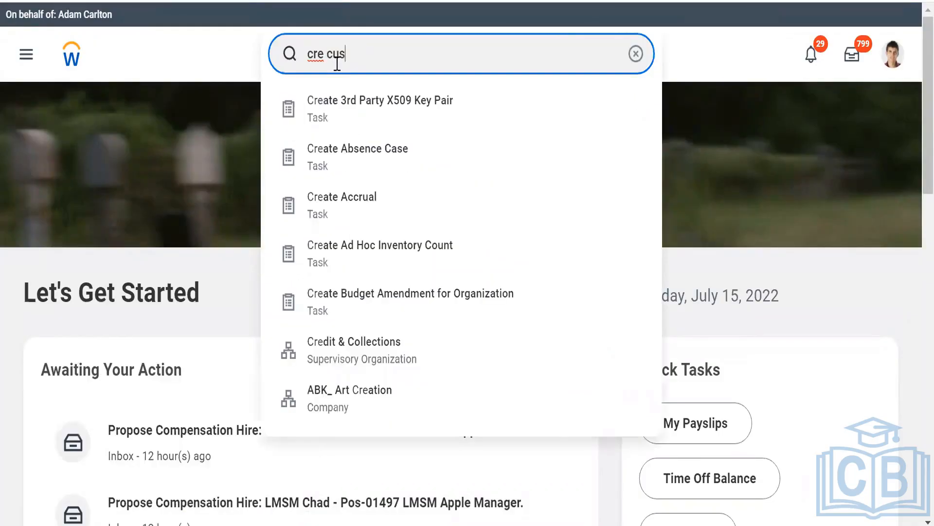
{"action": "type", "text": " org"}
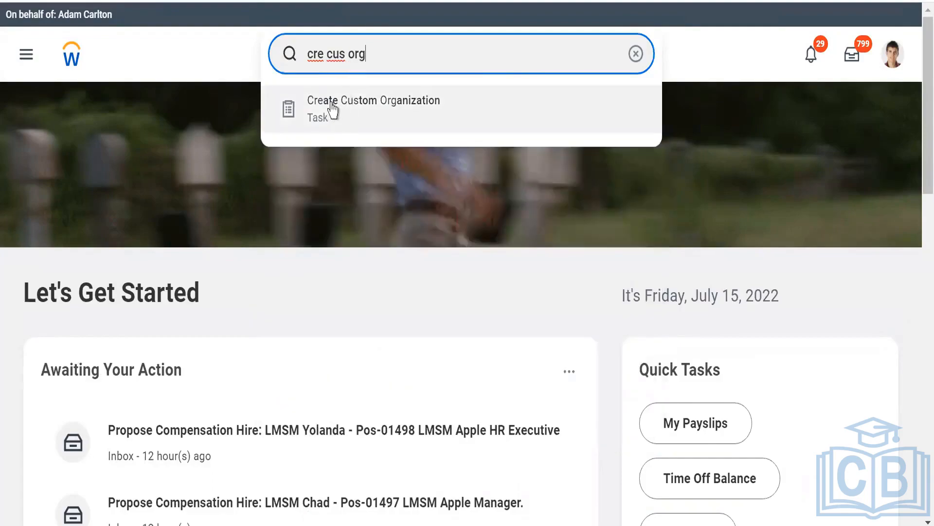
{"action": "left_click", "coordinate": [335, 110]}
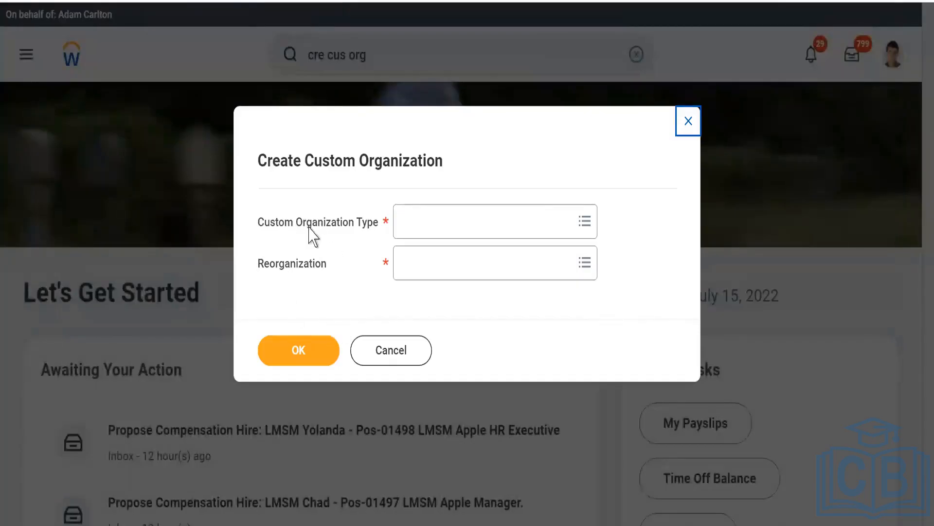
Look through the available custom organization types and choose Division.
{"action": "left_click_drag", "start_coordinate": [281, 226], "coordinate": [350, 226]}
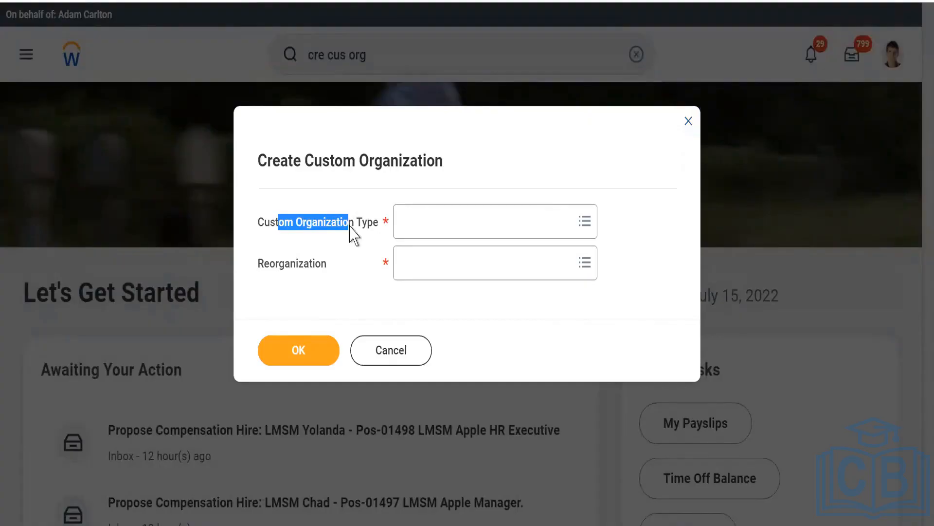
{"action": "left_click", "coordinate": [457, 218]}
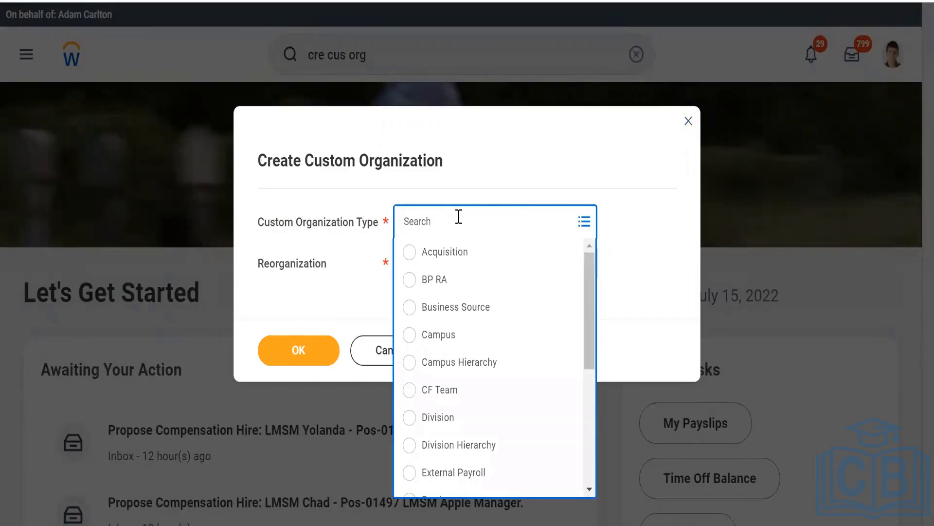
{"action": "left_click", "coordinate": [463, 171]}
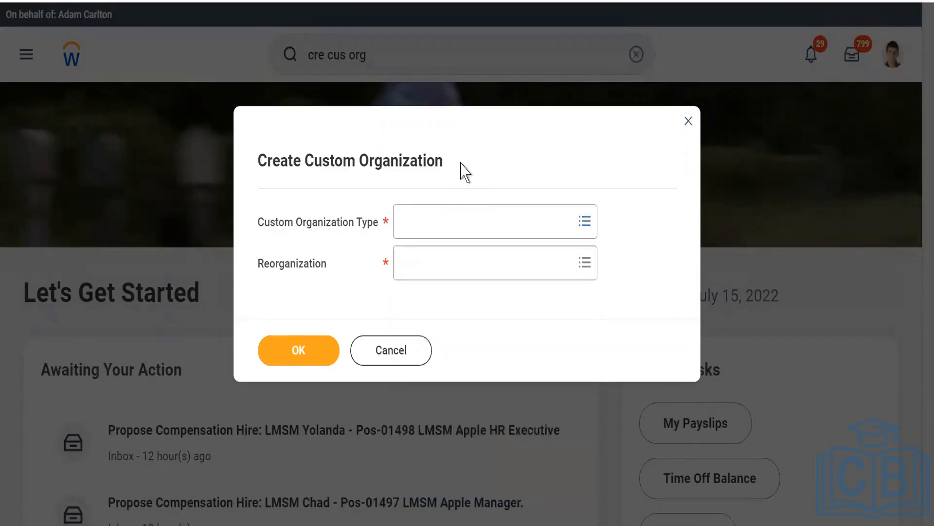
{"action": "left_click", "coordinate": [413, 224]}
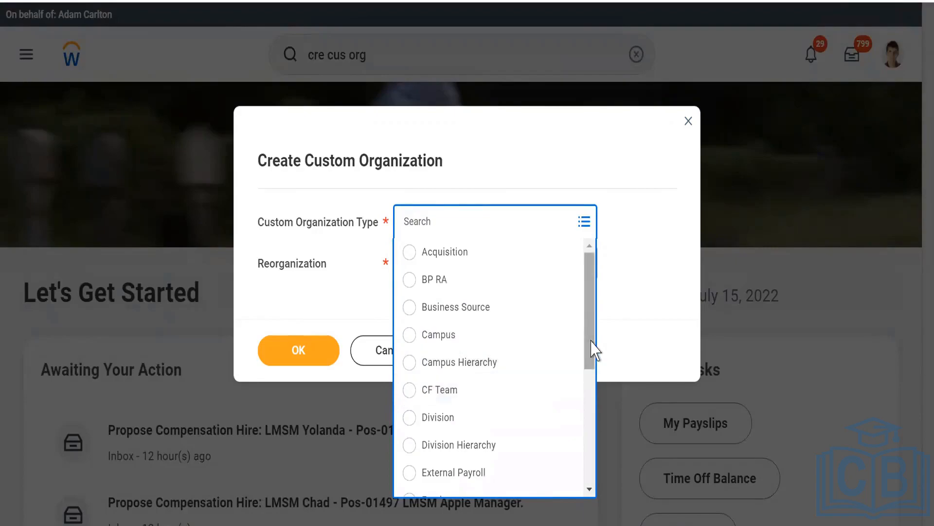
{"action": "left_click_drag", "start_coordinate": [592, 349], "coordinate": [590, 474]}
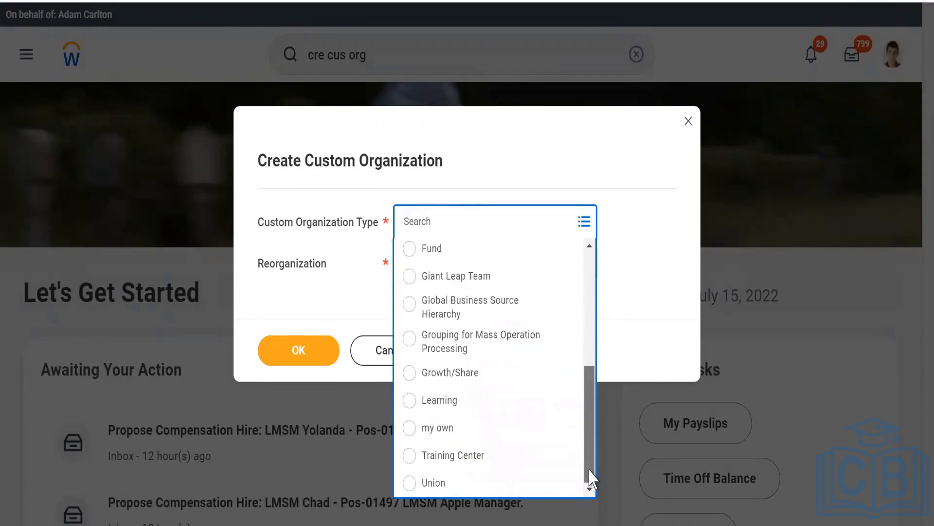
{"action": "left_click_drag", "start_coordinate": [590, 433], "coordinate": [587, 370]}
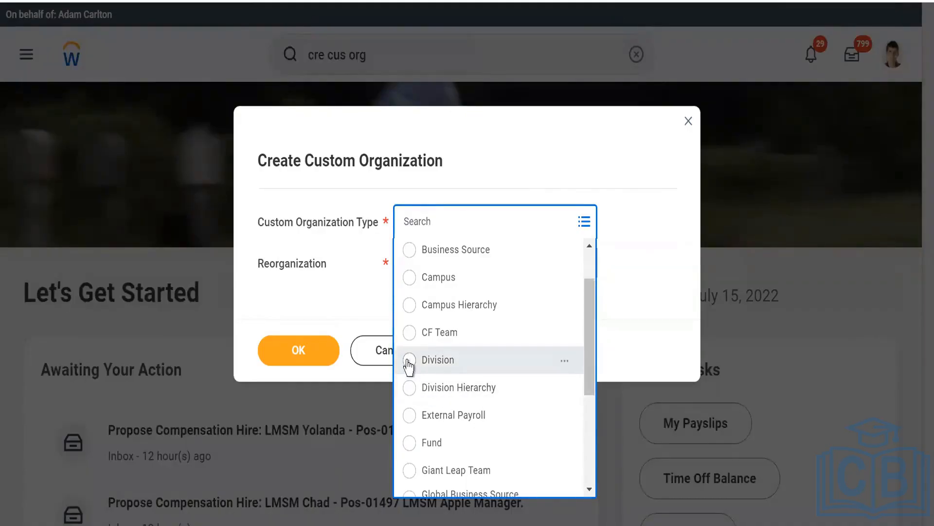
{"action": "left_click", "coordinate": [408, 361]}
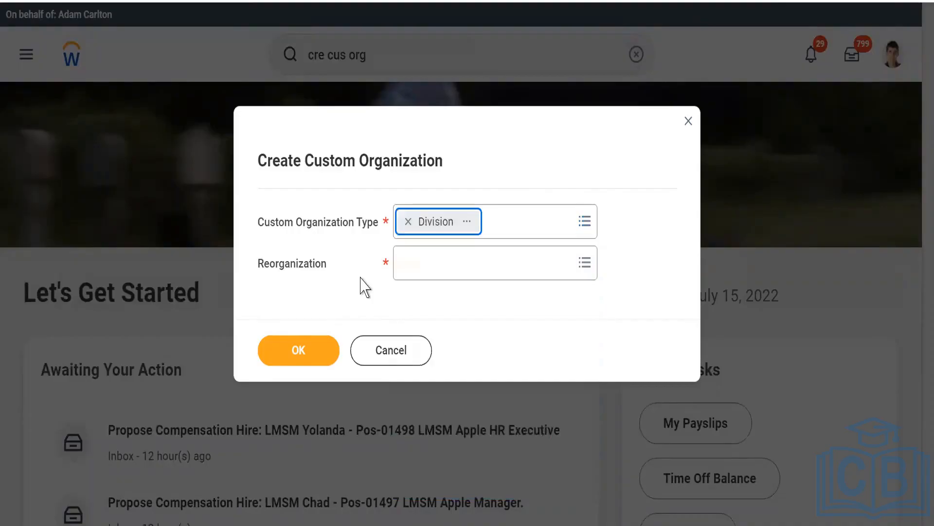
Set the reorganization to WLE7_Alphabet (07/13/2022) and continue to the organization details form.
{"action": "left_click", "coordinate": [435, 274]}
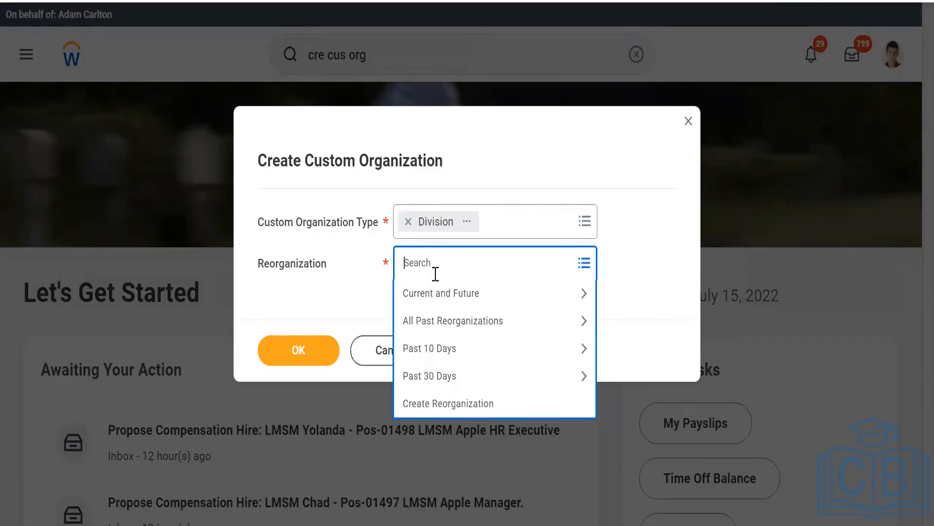
{"action": "type", "text": "WLE7_Alphabet (07/13/2022"}
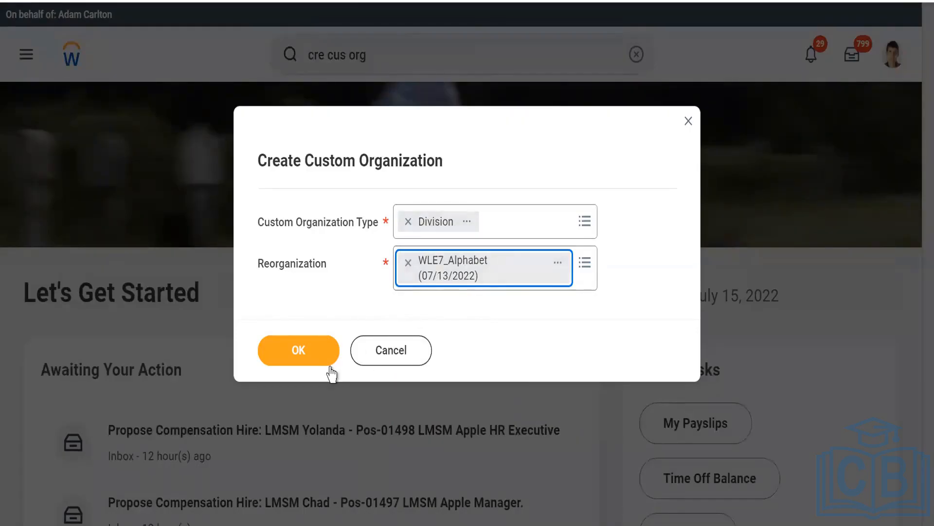
{"action": "left_click", "coordinate": [302, 353]}
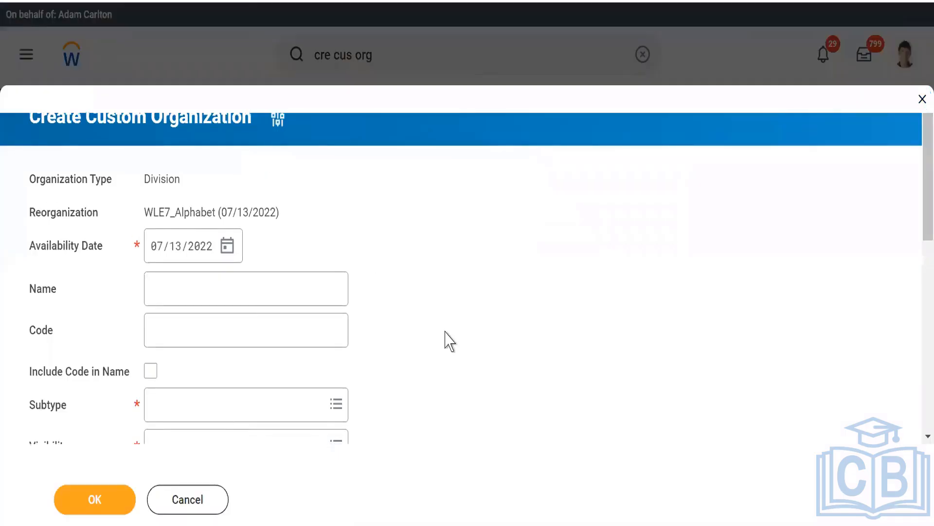
Name the custom organization Waymo, give it the code WLE7_, and include the code in the name.
{"action": "left_click", "coordinate": [163, 284]}
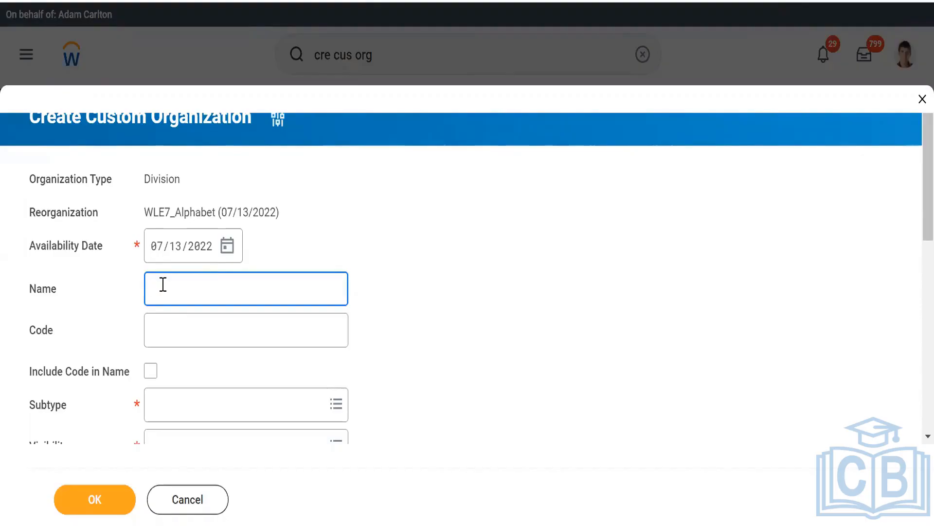
{"action": "type", "text": "Waymo"}
{"action": "key", "text": "Tab"}
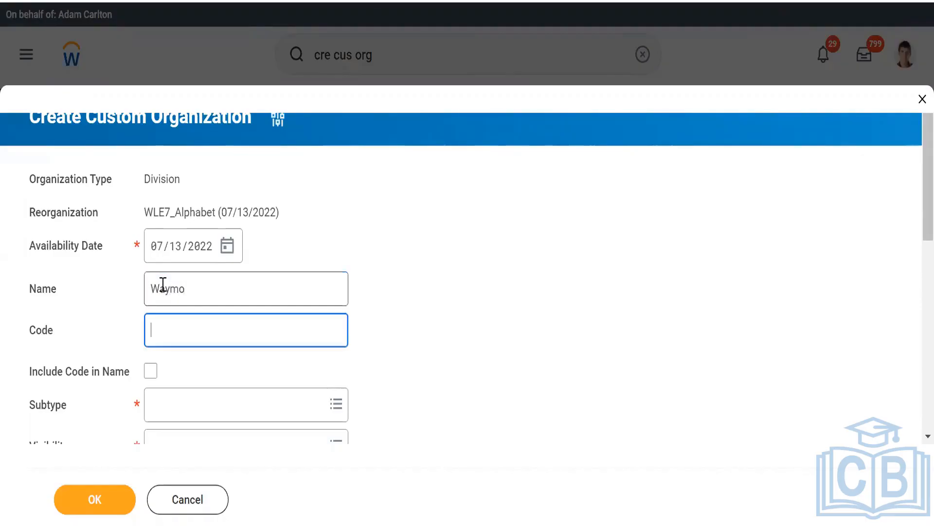
{"action": "type", "text": "WLE7_"}
{"action": "key", "text": "Tab"}
{"action": "key", "text": "space"}
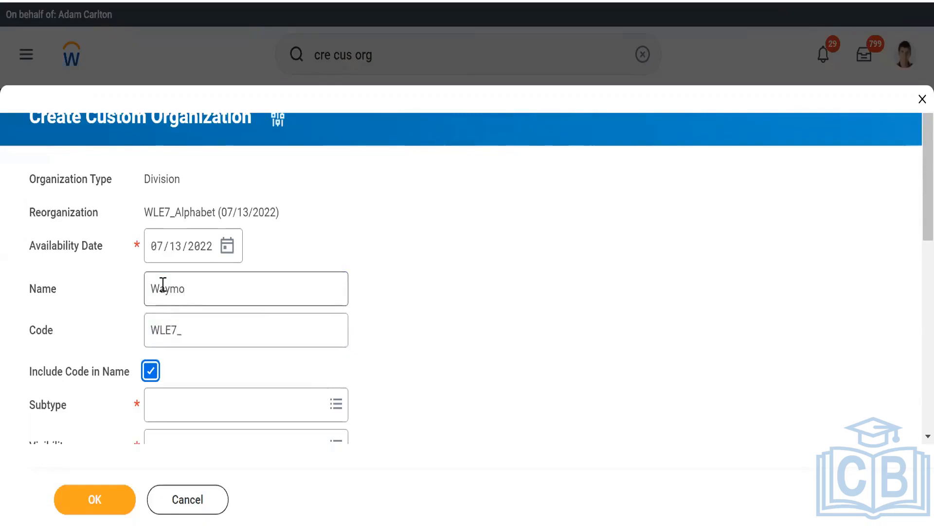
Set the organization's subtype to Division and its visibility to Everyone.
{"action": "scroll", "coordinate": [531, 331], "scroll_direction": "down", "scroll_amount": 4}
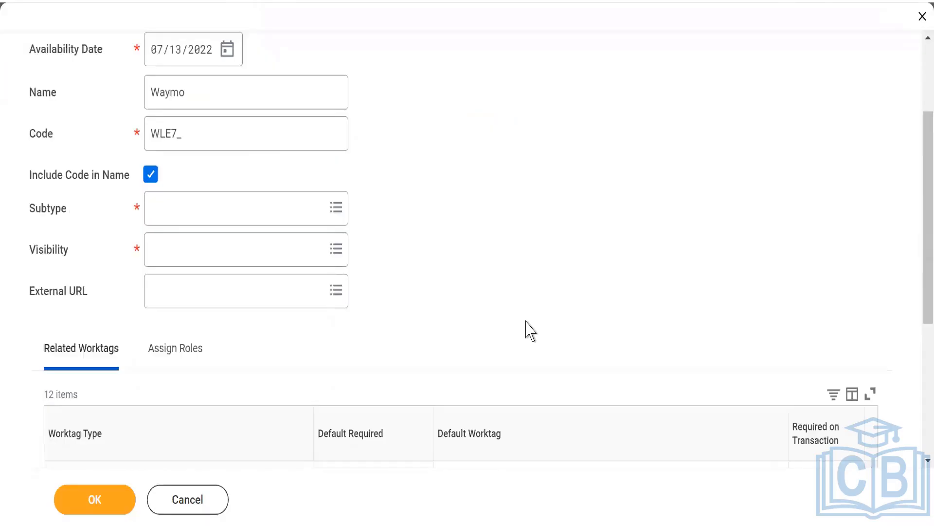
{"action": "left_click", "coordinate": [165, 212]}
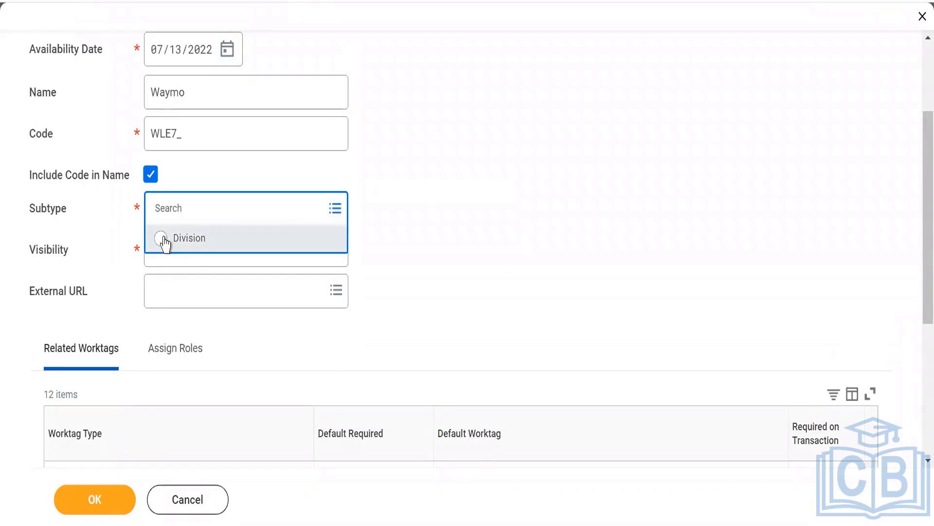
{"action": "left_click", "coordinate": [162, 239]}
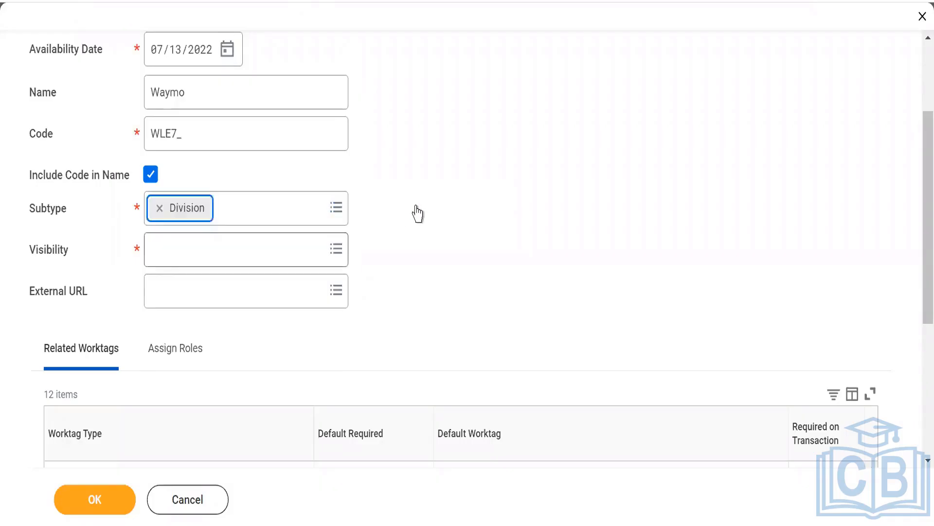
{"action": "left_click", "coordinate": [162, 246]}
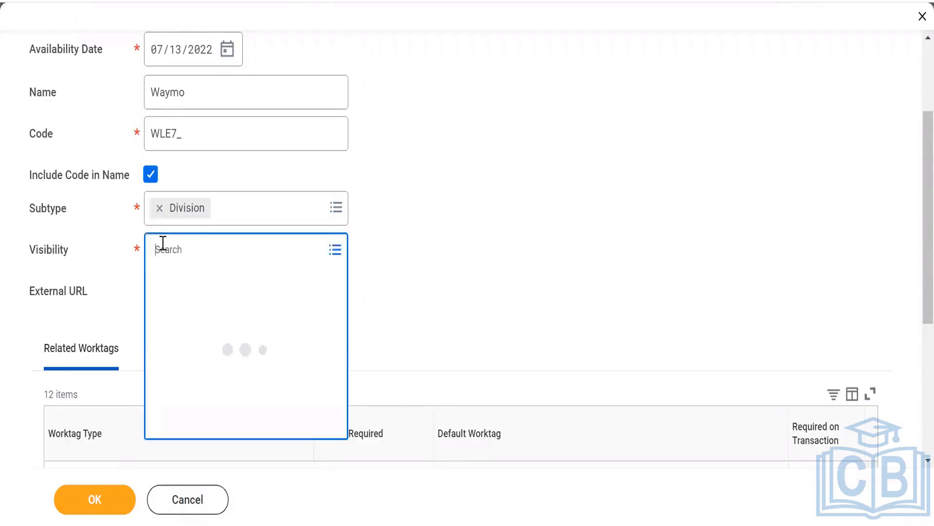
{"action": "left_click", "coordinate": [164, 277]}
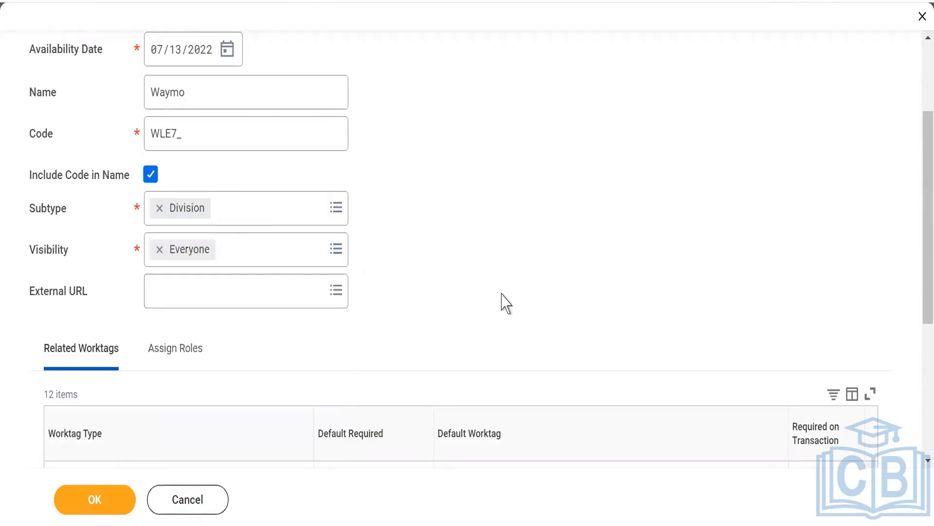
Look through the related worktag types and the default worktag choices for Location, leaving all of them empty.
{"action": "scroll", "coordinate": [506, 303], "scroll_direction": "down", "scroll_amount": 5}
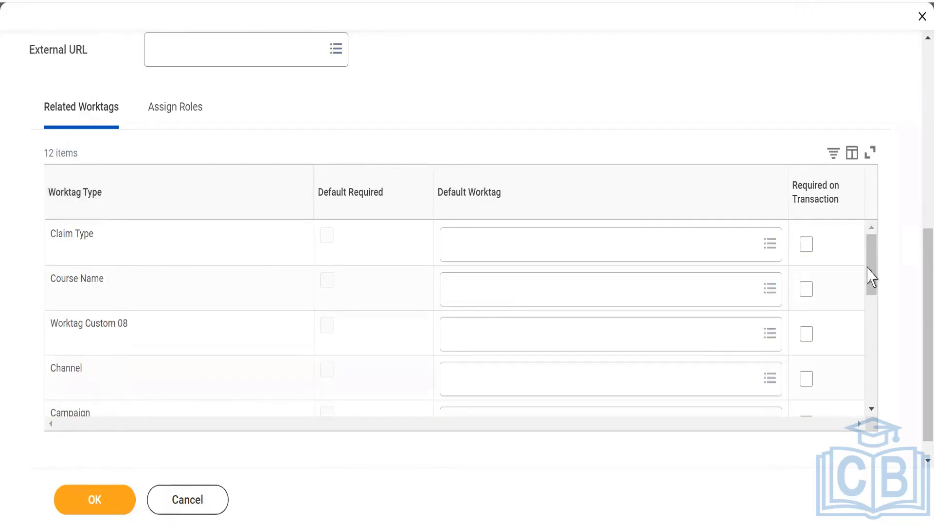
{"action": "left_click_drag", "start_coordinate": [876, 278], "coordinate": [878, 403]}
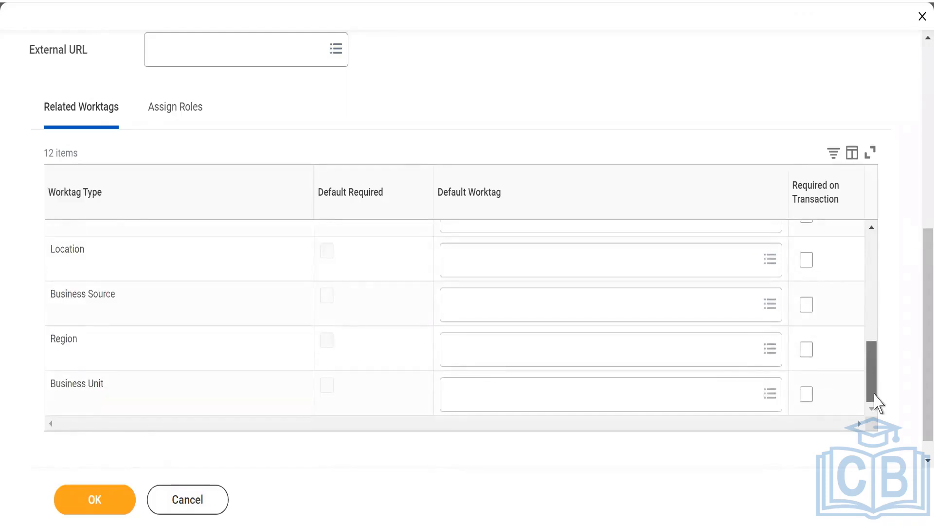
{"action": "left_click_drag", "start_coordinate": [879, 403], "coordinate": [878, 343]}
{"action": "scroll", "coordinate": [876, 336], "scroll_direction": "down", "scroll_amount": 1}
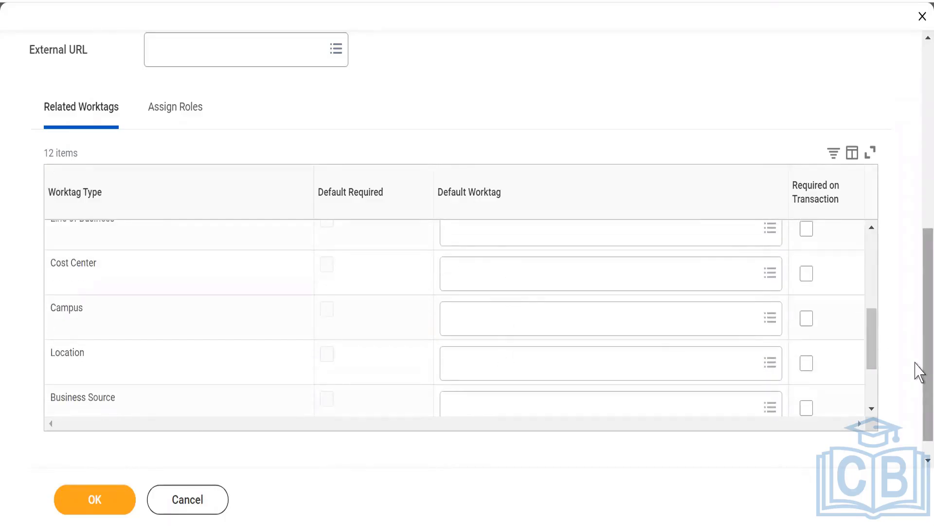
{"action": "left_click_drag", "start_coordinate": [873, 347], "coordinate": [866, 242]}
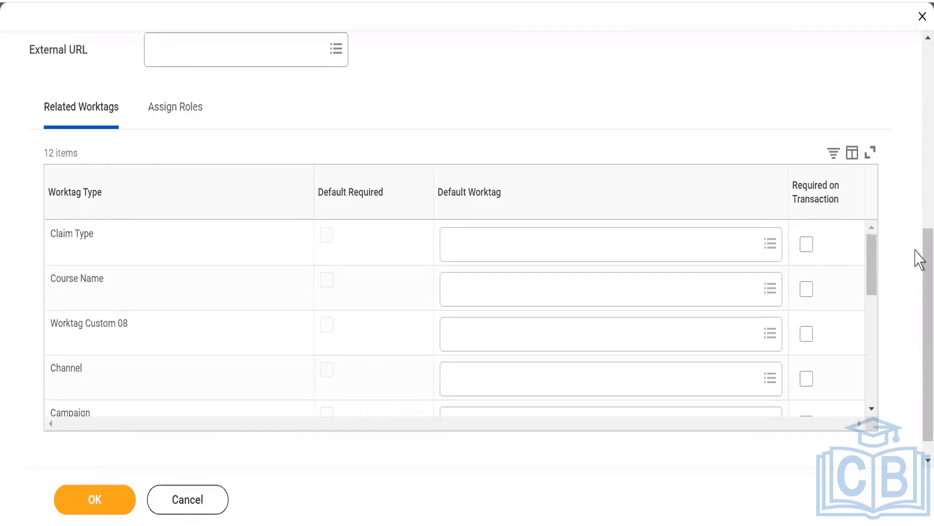
{"action": "left_click_drag", "start_coordinate": [920, 267], "coordinate": [918, 134]}
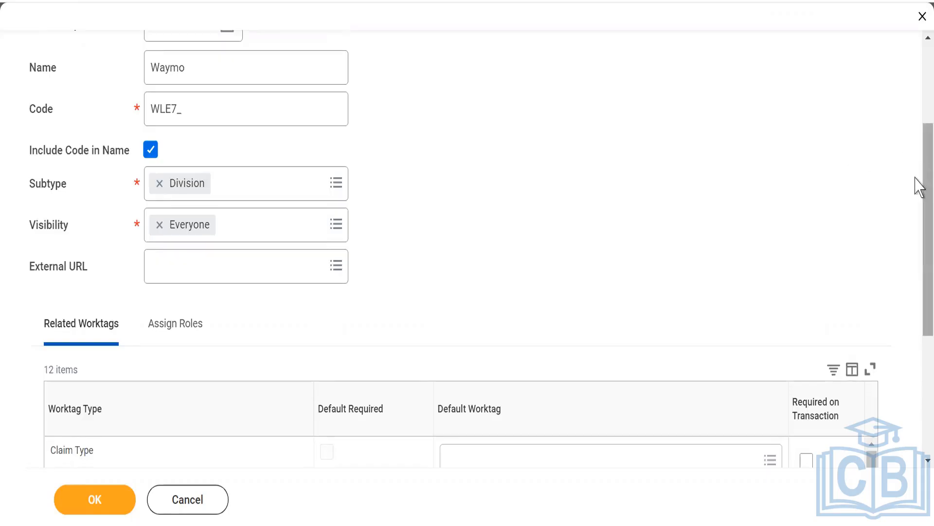
{"action": "scroll", "coordinate": [916, 187], "scroll_direction": "down", "scroll_amount": 5}
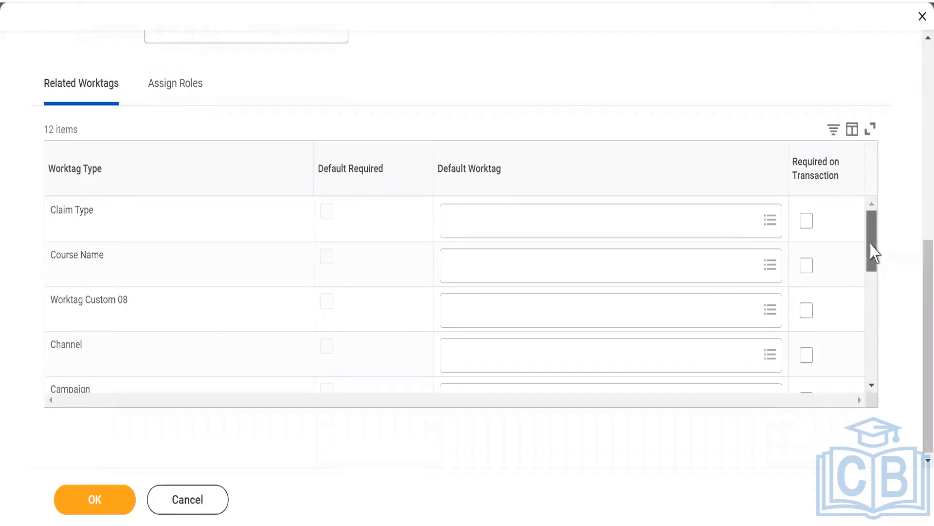
{"action": "left_click_drag", "start_coordinate": [872, 251], "coordinate": [878, 357]}
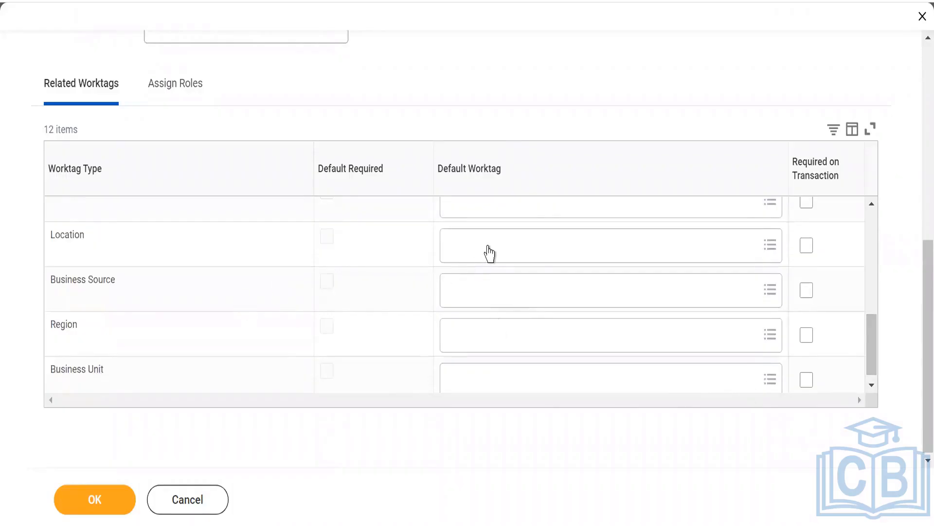
{"action": "left_click", "coordinate": [489, 252]}
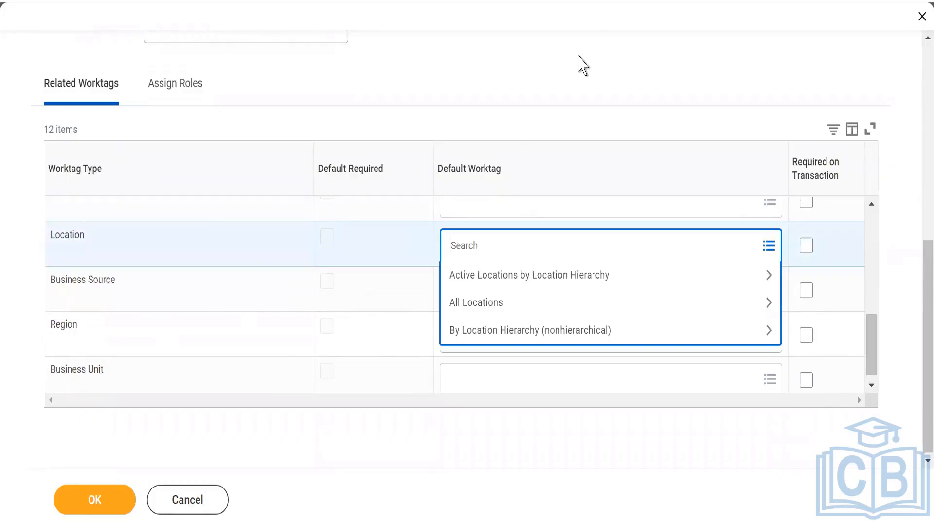
{"action": "left_click", "coordinate": [582, 65]}
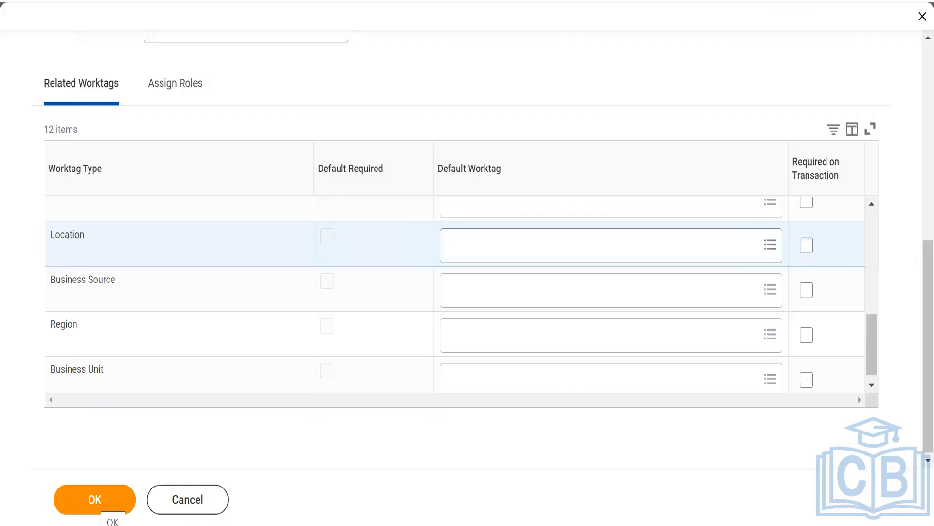
Submit the custom organization and look over the business process actions available for WLE7_ Waymo.
{"action": "left_click", "coordinate": [89, 511]}
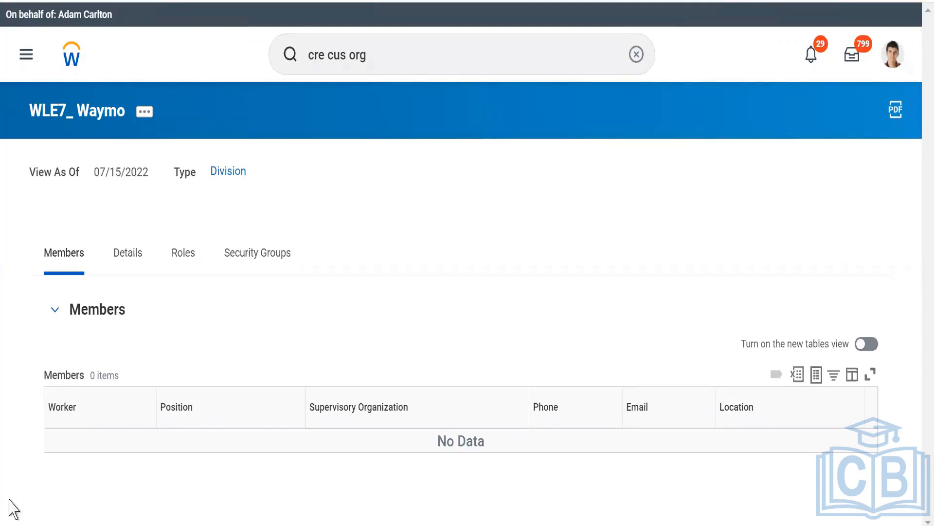
{"action": "mouse_move", "coordinate": [228, 186]}
{"action": "left_click", "coordinate": [145, 113]}
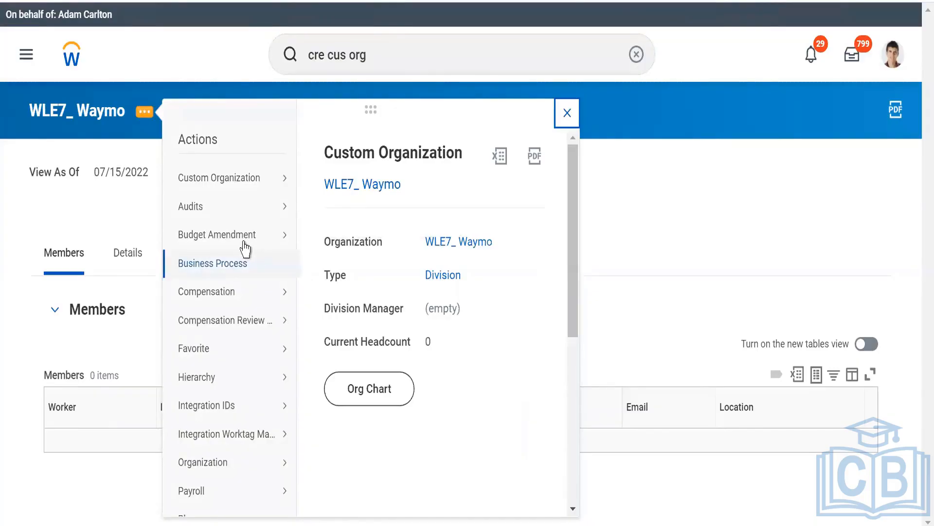
{"action": "mouse_move", "coordinate": [239, 267]}
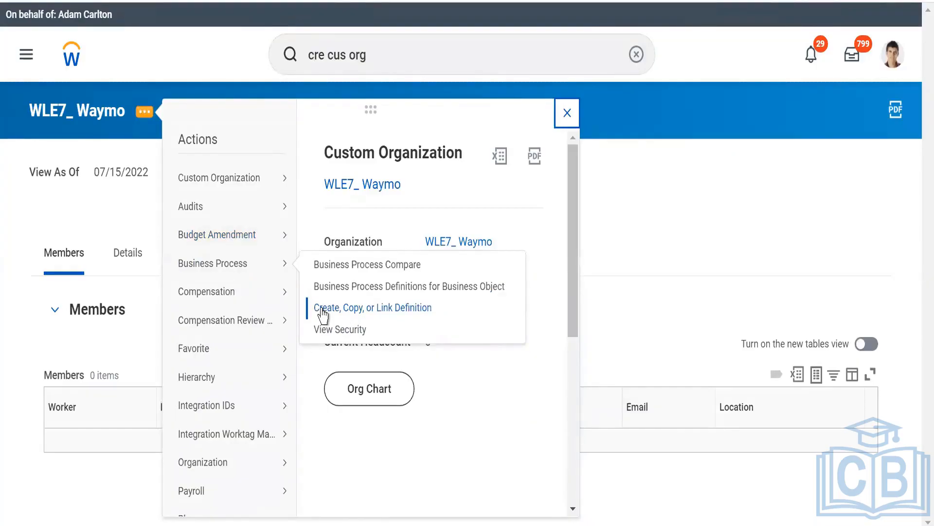
{"action": "left_click", "coordinate": [117, 219]}
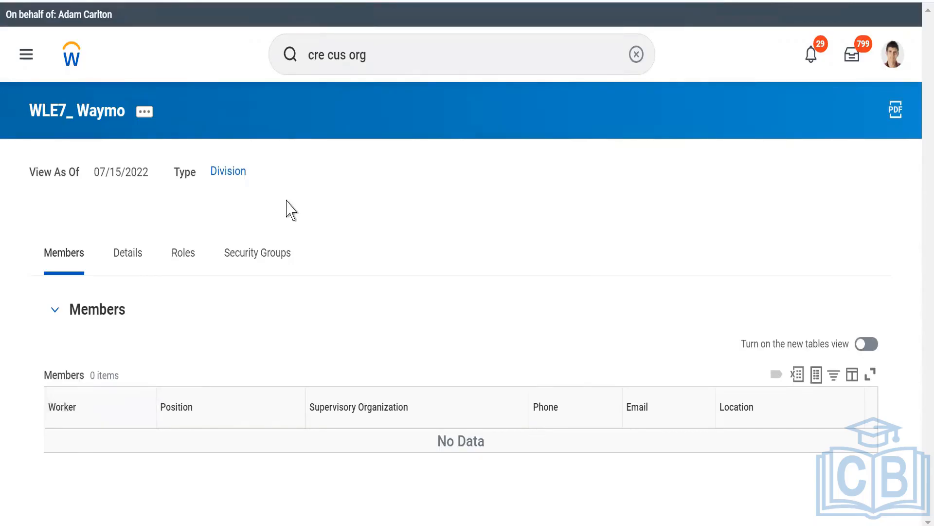
Check the roles and members of WLE7_ Waymo and return to the home page.
{"action": "left_click", "coordinate": [183, 256]}
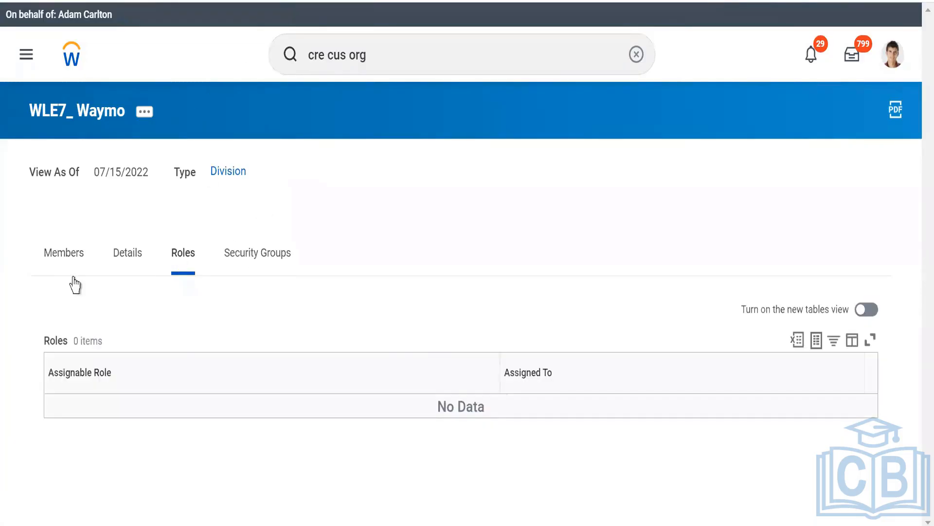
{"action": "left_click", "coordinate": [64, 262]}
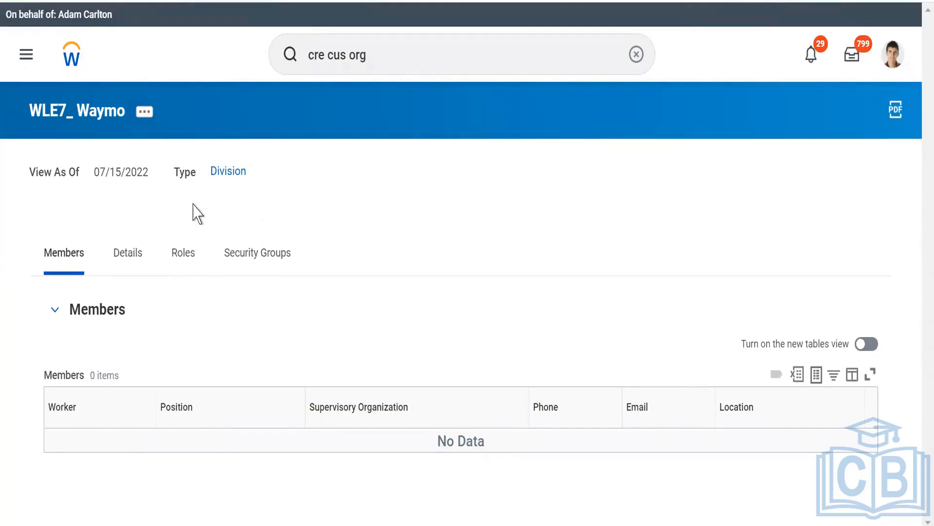
{"action": "left_click", "coordinate": [74, 64]}
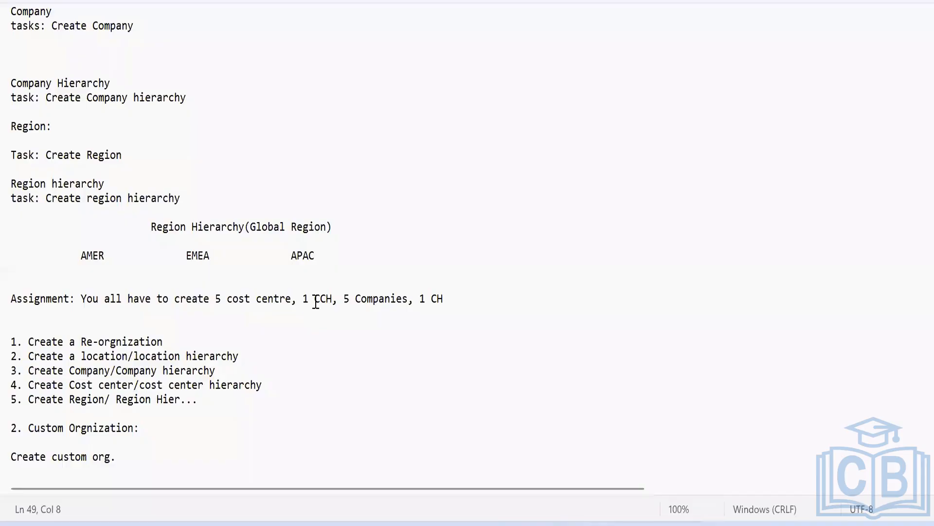
Switch to the Notepad notes and review the custom and supervisor organization sections, placing the cursor on the blank line below the "3. Supervisor organization:" heading.
{"action": "left_click", "coordinate": [316, 302]}
{"action": "key", "text": "Down"}
{"action": "key", "text": "Down"}
{"action": "key", "text": "Down"}
{"action": "key", "text": "Down"}
{"action": "key", "text": "Down"}
{"action": "key", "text": "Down"}
{"action": "key", "text": "Down"}
{"action": "key", "text": "Down"}
{"action": "key", "text": "Down"}
{"action": "key", "text": "Down"}
{"action": "key", "text": "Down"}
{"action": "key", "text": "Down"}
{"action": "key", "text": "Down"}
{"action": "key", "text": "Down"}
{"action": "key", "text": "Down"}
{"action": "key", "text": "Down"}
{"action": "key", "text": "Down"}
{"action": "key", "text": "Down"}
{"action": "key", "text": "Down"}
{"action": "key", "text": "Down"}
{"action": "key", "text": "Down"}
{"action": "key", "text": "Down"}
{"action": "key", "text": "Down"}
{"action": "key", "text": "Down"}
{"action": "key", "text": "Down"}
{"action": "key", "text": "Down"}
{"action": "key", "text": "Down"}
{"action": "key", "text": "Down"}
{"action": "key", "text": "Down"}
{"action": "key", "text": "Down"}
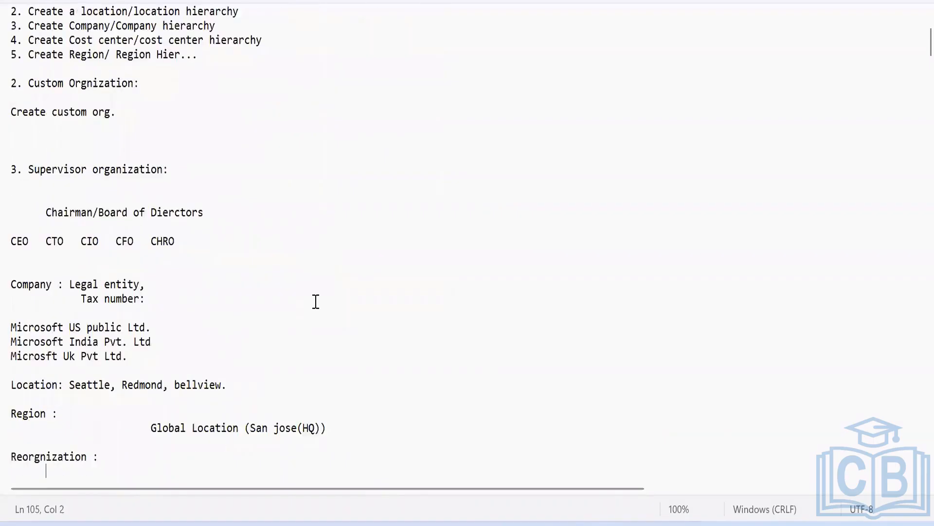
{"action": "key", "text": "Down"}
{"action": "key", "text": "Down"}
{"action": "key", "text": "Down"}
{"action": "key", "text": "Down"}
{"action": "key", "text": "Down"}
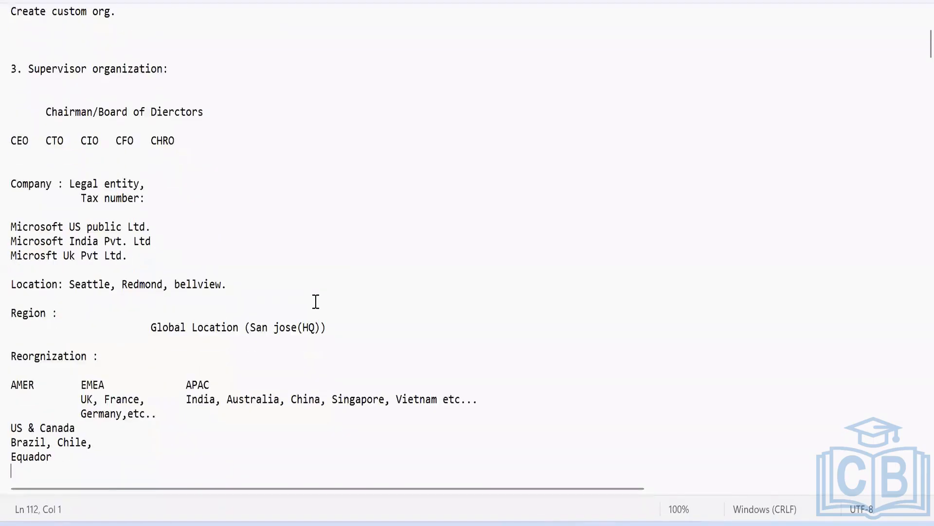
{"action": "left_click", "coordinate": [317, 169]}
{"action": "key", "text": "Up"}
{"action": "key", "text": "Up"}
{"action": "key", "text": "Up"}
{"action": "key", "text": "Up"}
{"action": "key", "text": "Up"}
{"action": "key", "text": "Up"}
{"action": "key", "text": "Up"}
{"action": "key", "text": "Up"}
{"action": "key", "text": "Up"}
{"action": "key", "text": "Up"}
{"action": "key", "text": "Up"}
{"action": "key", "text": "Up"}
{"action": "key", "text": "Up"}
{"action": "key", "text": "Up"}
{"action": "key", "text": "Up"}
{"action": "key", "text": "Up"}
{"action": "key", "text": "Up"}
{"action": "key", "text": "Up"}
{"action": "key", "text": "Up"}
{"action": "key", "text": "Up"}
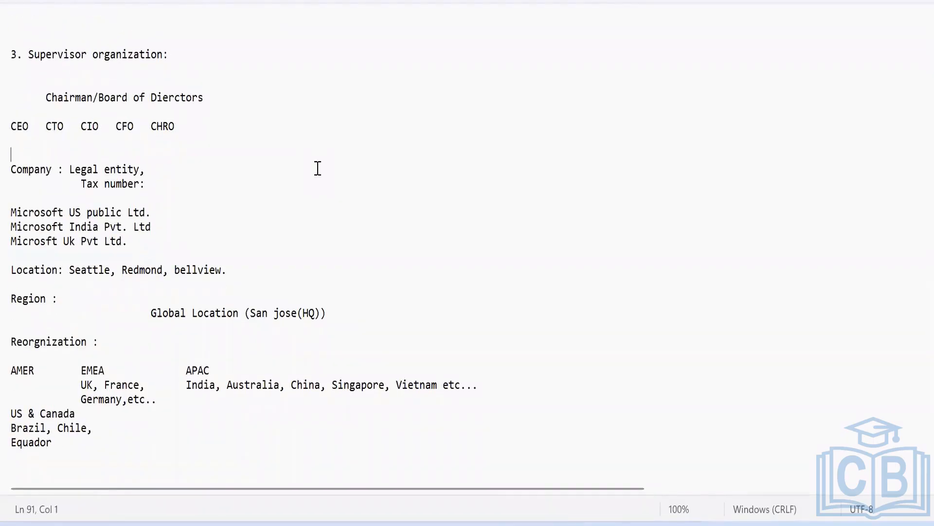
{"action": "key", "text": "Up"}
{"action": "key", "text": "Up"}
{"action": "key", "text": "Up"}
{"action": "key", "text": "Up"}
{"action": "key", "text": "Up"}
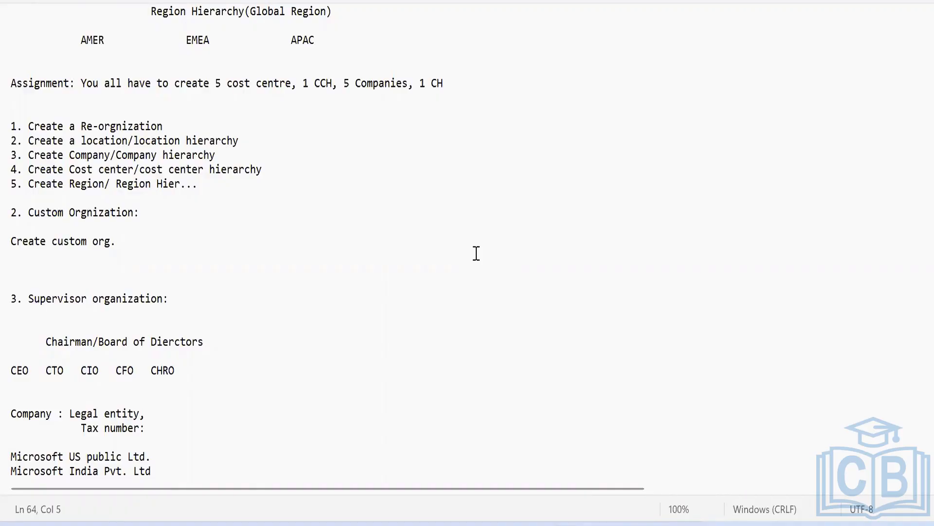
{"action": "left_click", "coordinate": [161, 244]}
{"action": "left_click", "coordinate": [316, 324]}
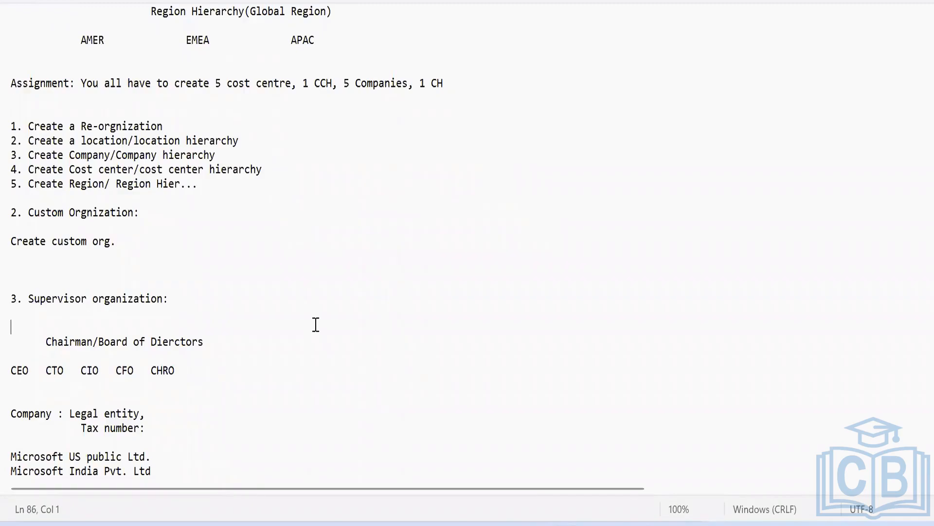